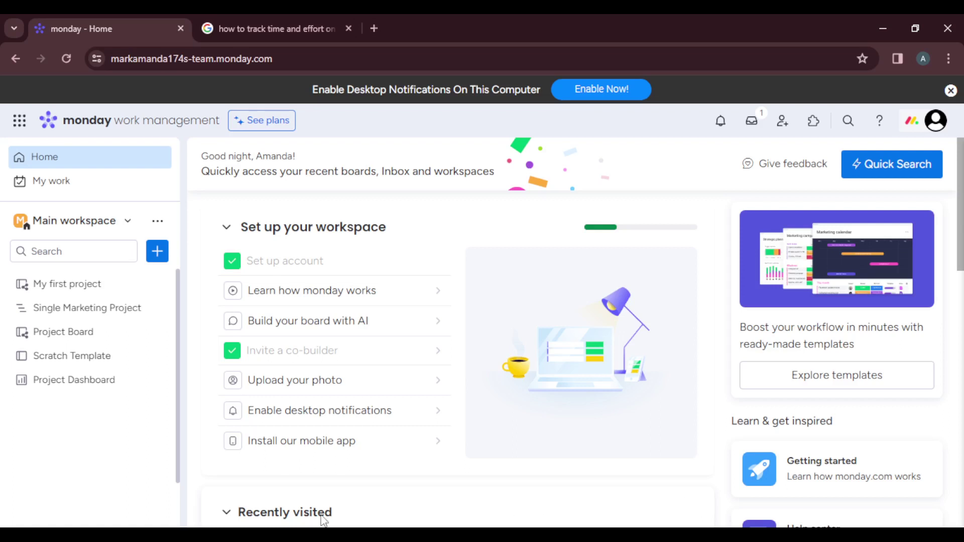
# Step: Open the My first project board and add a Time Tracking column to its task table
pyautogui.click(101, 294)
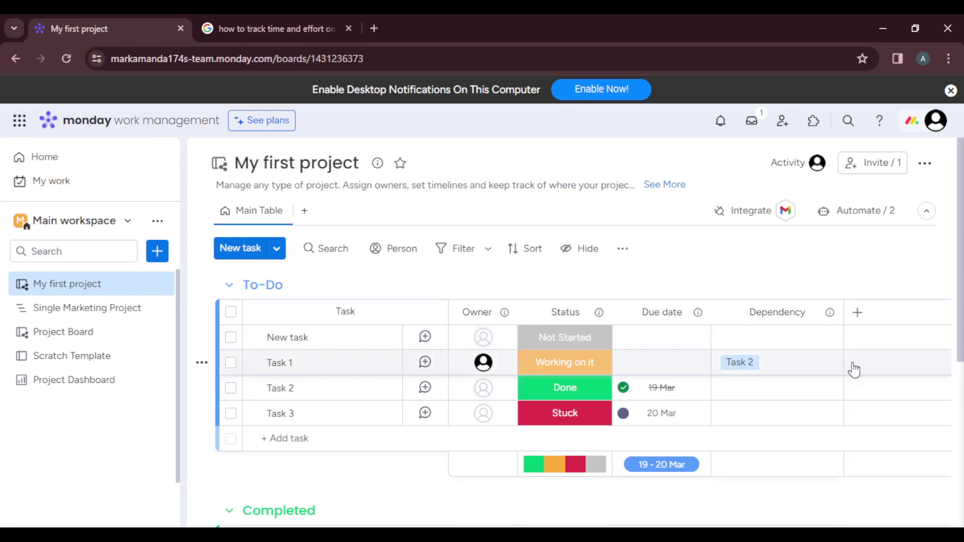
pyautogui.click(857, 314)
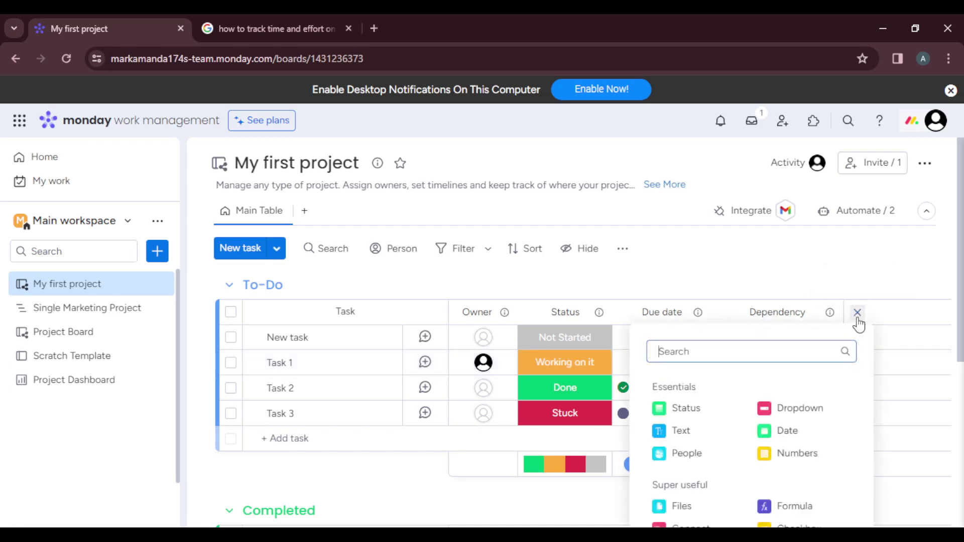
pyautogui.write('time')
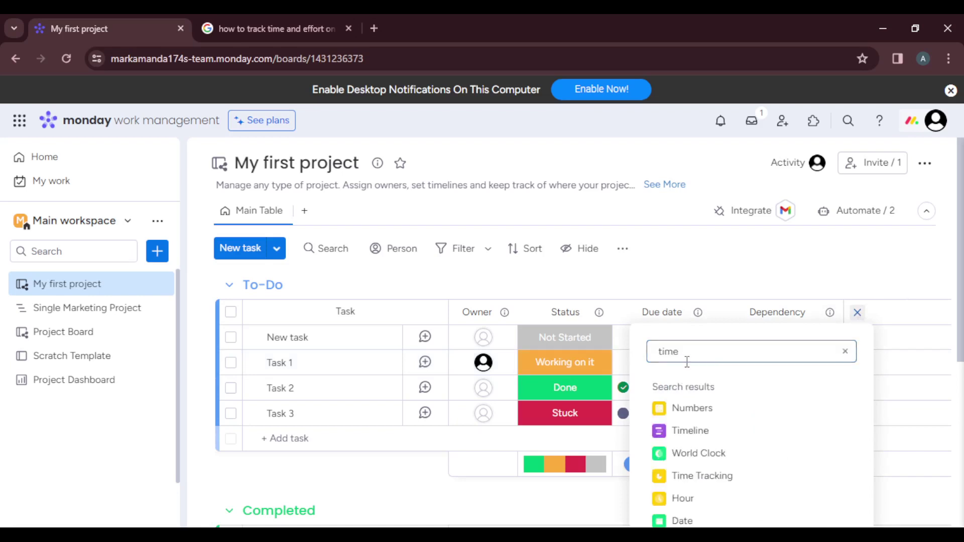
pyautogui.click(686, 475)
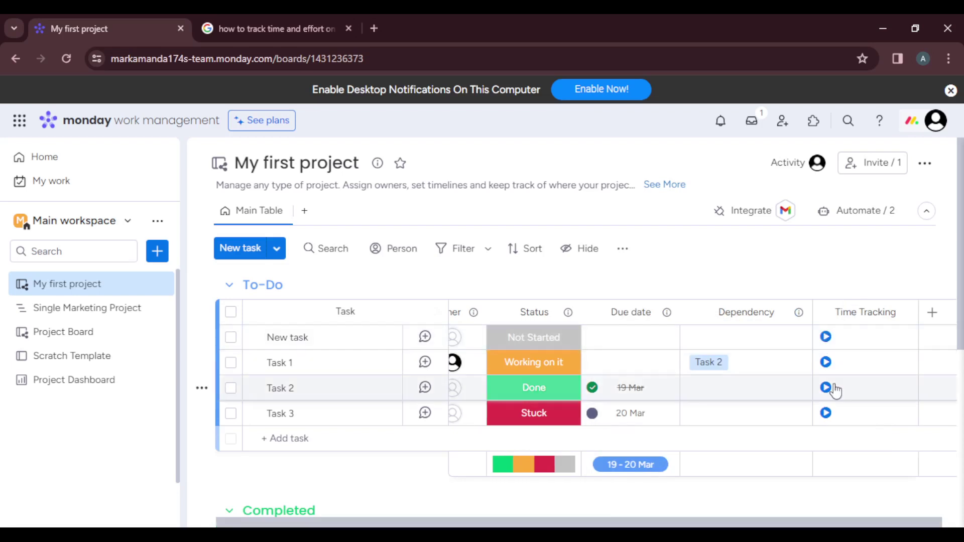
# Step: Open a manual time tracking session for Task 1 and try to add it from 06:00 AM to 07:00 AM
pyautogui.click(872, 364)
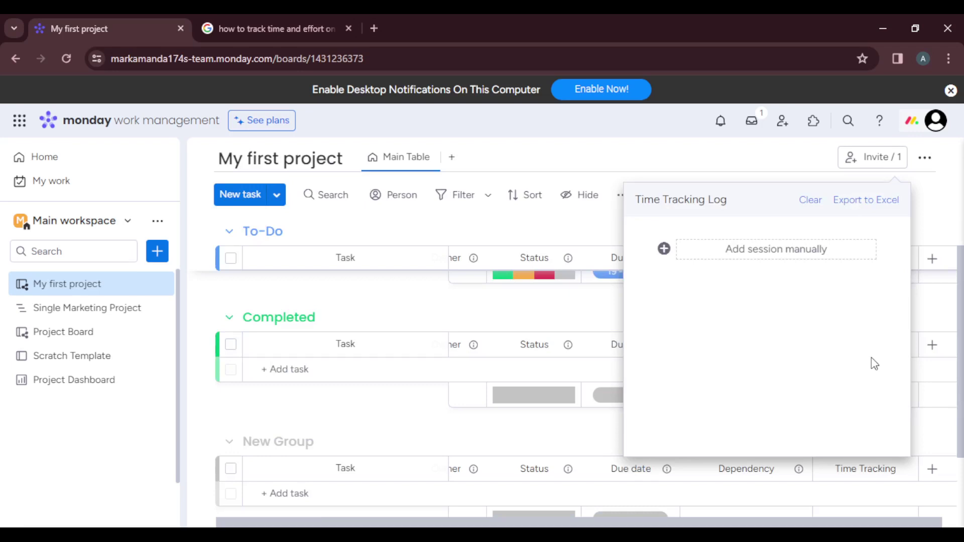
pyautogui.click(818, 255)
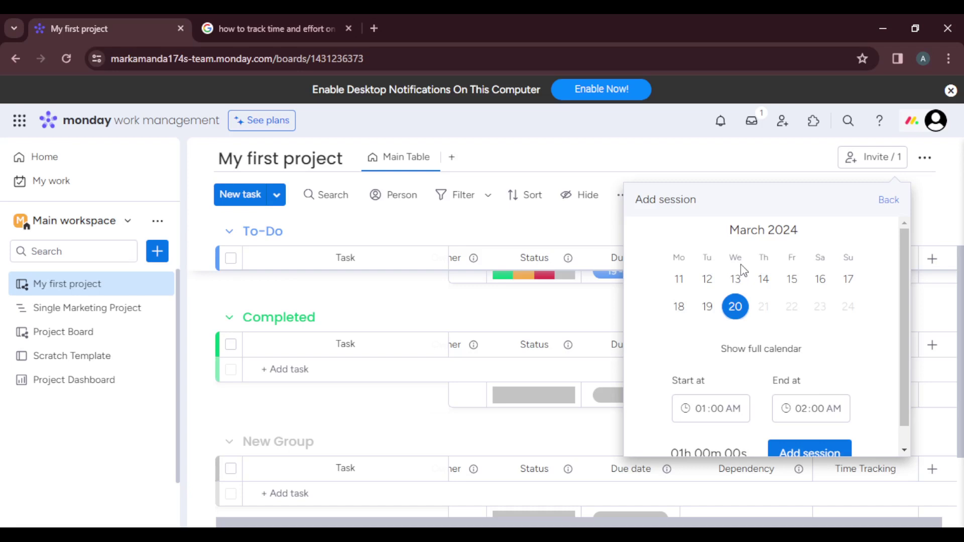
pyautogui.click(716, 408)
pyautogui.click(707, 410)
pyautogui.write('6')
pyautogui.click(809, 407)
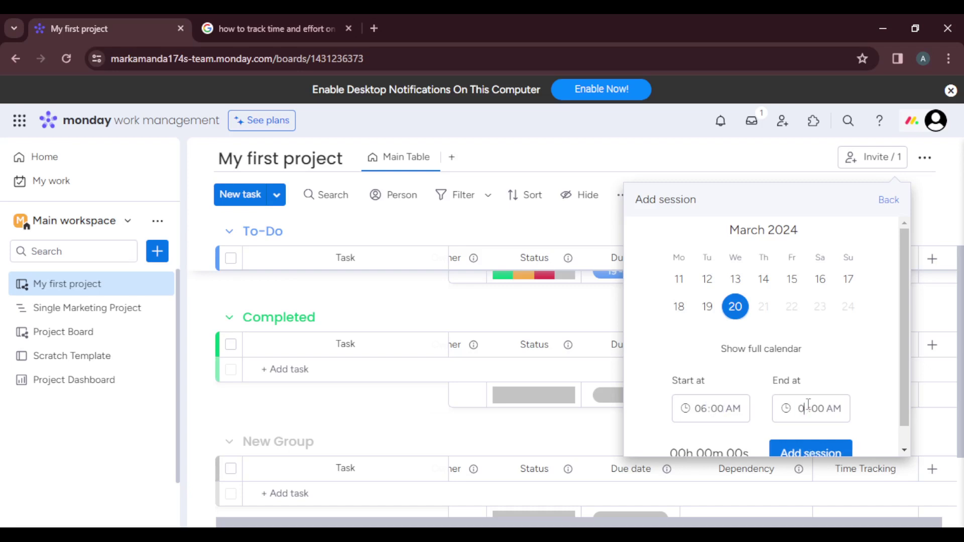
pyautogui.write('7')
pyautogui.scroll(-1, 905, 444)
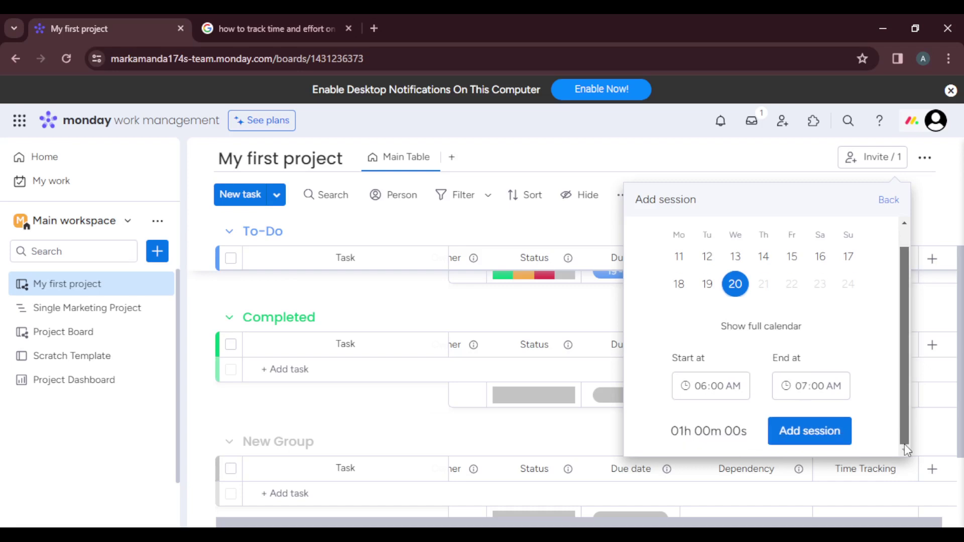
pyautogui.click(814, 433)
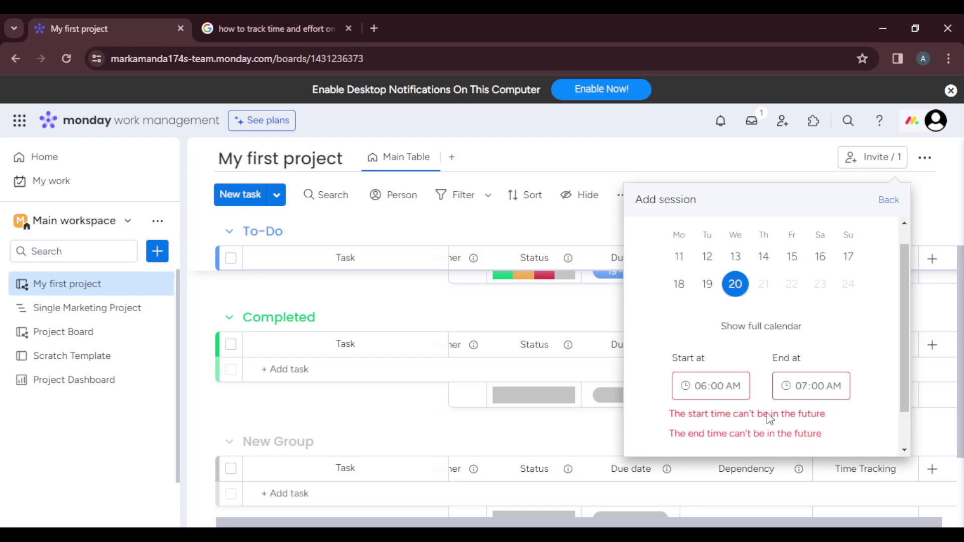
# Step: Change the session to start at 02:00 AM and end at 03:00 AM, and try to add it
pyautogui.click(708, 389)
pyautogui.write('2')
pyautogui.click(807, 387)
pyautogui.click(806, 387)
pyautogui.write('3')
pyautogui.click(849, 421)
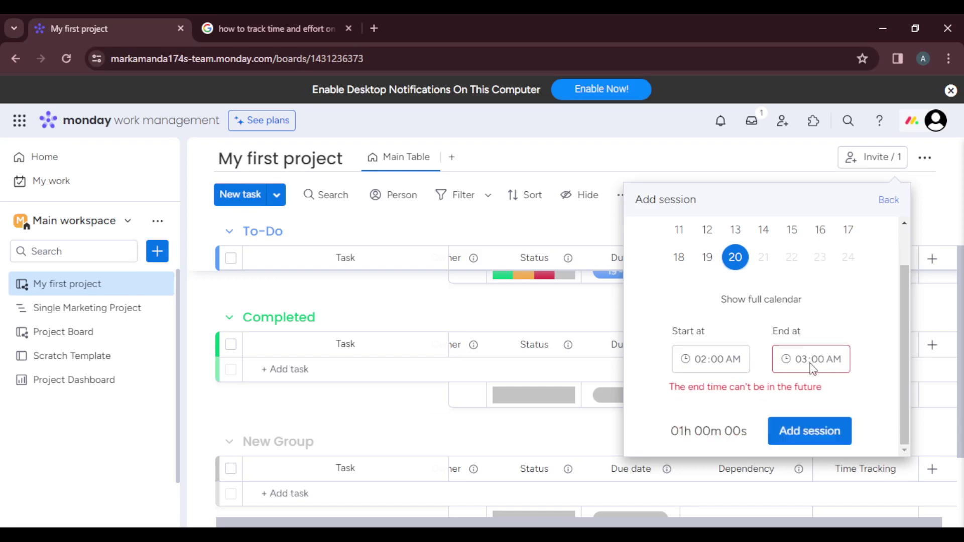
# Step: Change the session's end time to 02:30 AM and try to add the session again
pyautogui.click(806, 356)
pyautogui.write('2')
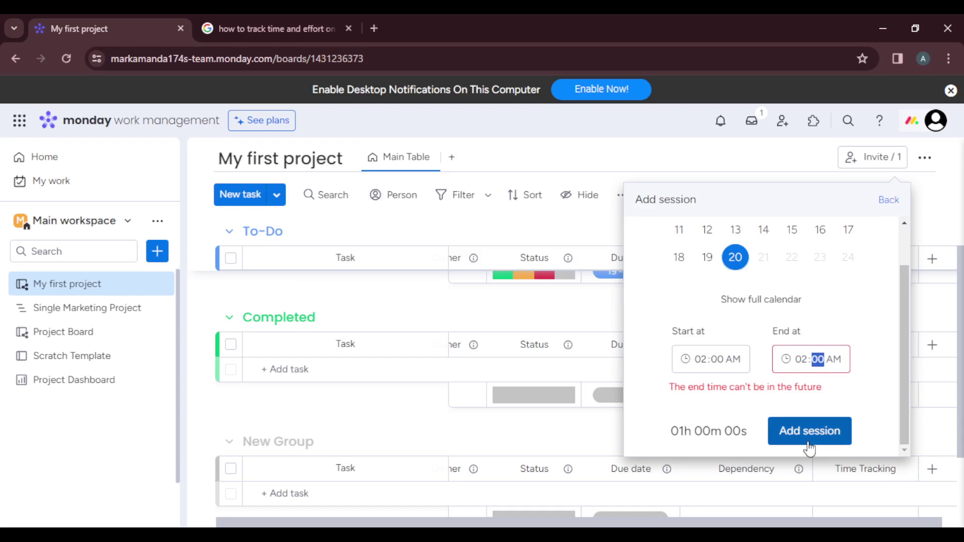
pyautogui.click(826, 360)
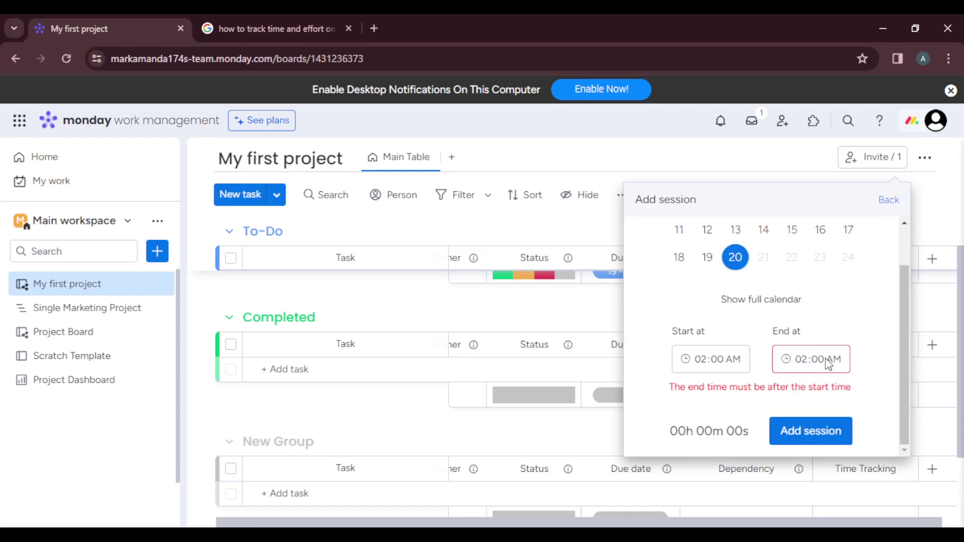
pyautogui.click(824, 360)
pyautogui.write('30')
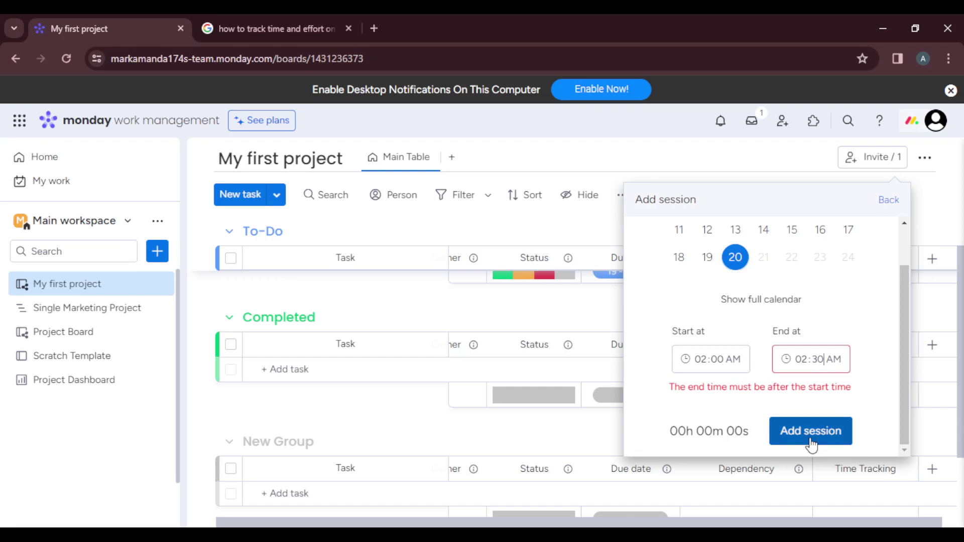
pyautogui.click(812, 442)
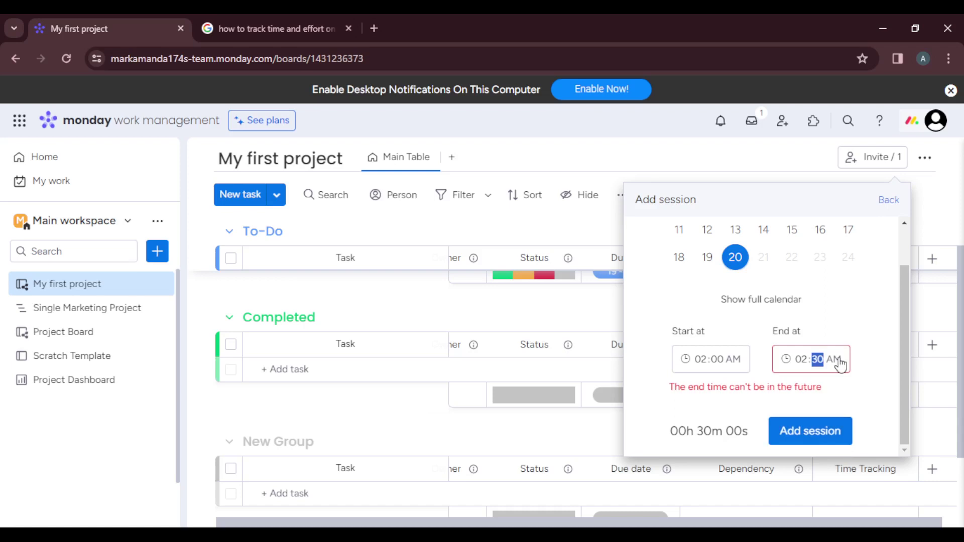
# Step: Set the session's end time to 02:15 PM
pyautogui.click(838, 359)
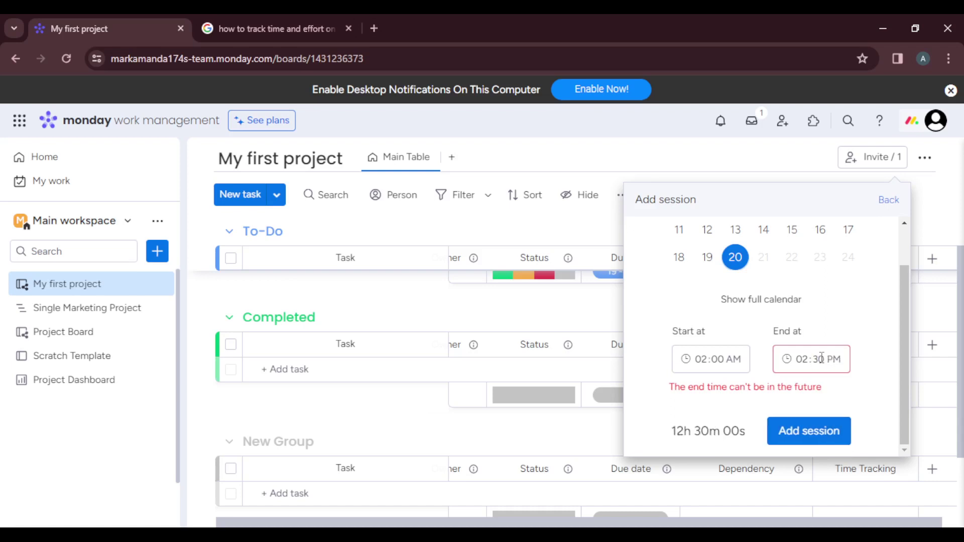
pyautogui.click(822, 358)
pyautogui.write('15')
# Step: Set the session's date to March 19, 2024 only, instead of a range of days
pyautogui.click(708, 258)
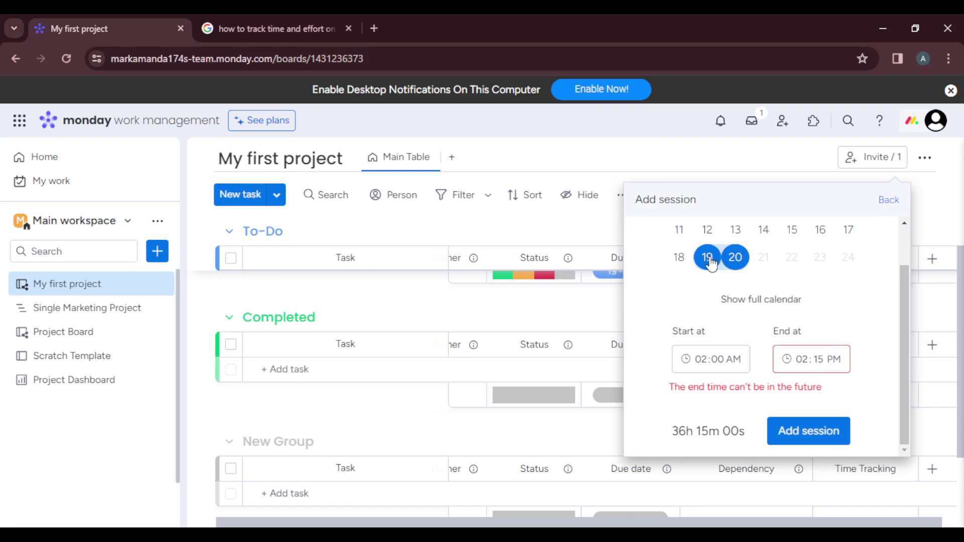
pyautogui.click(711, 260)
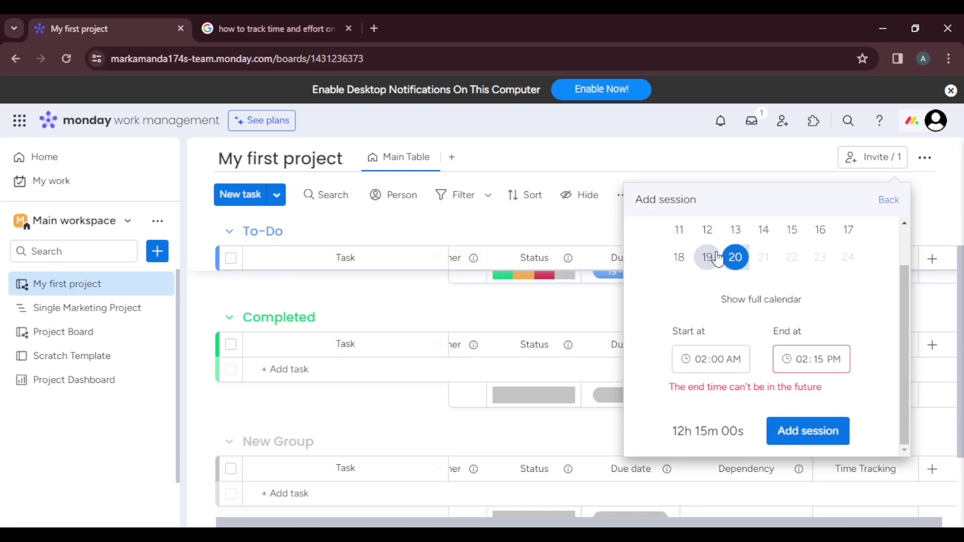
pyautogui.click(718, 259)
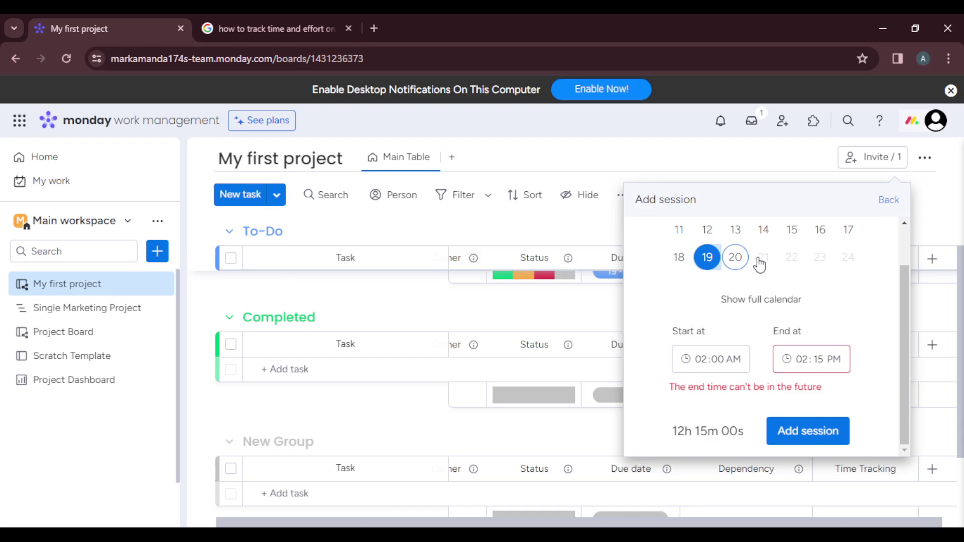
pyautogui.click(757, 258)
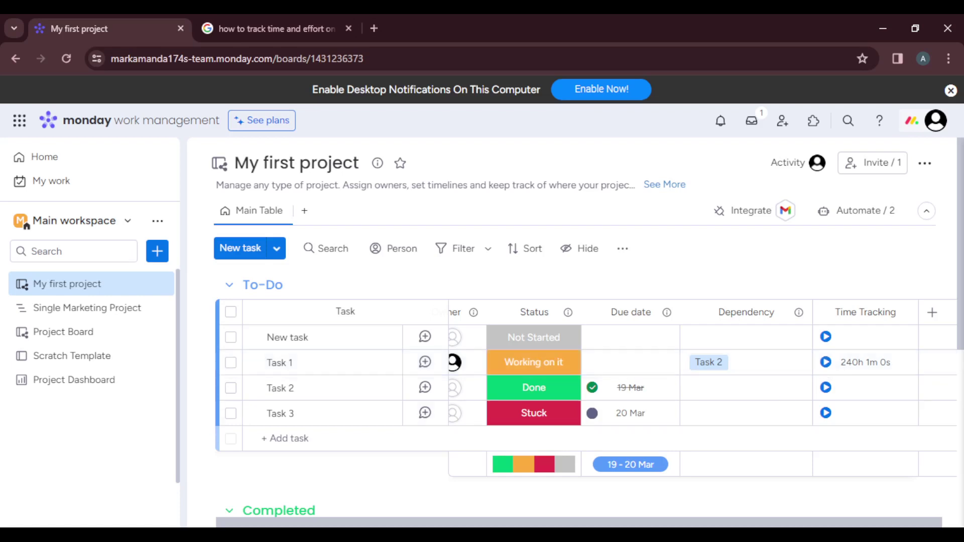
pyautogui.click(649, 534)
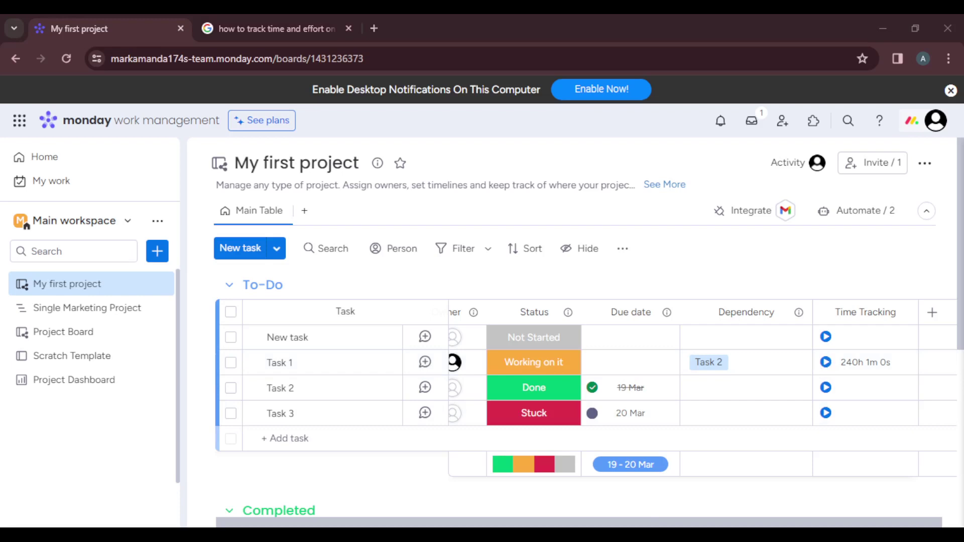